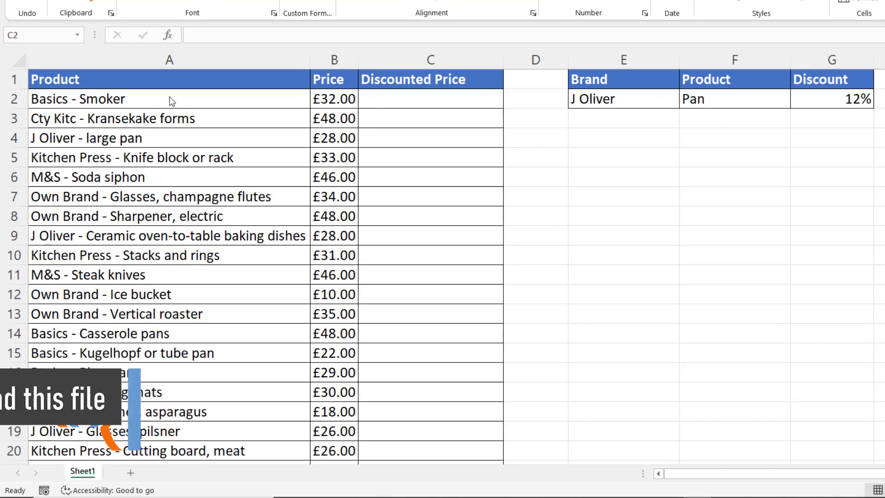
Step: Enter =SEARCH($E$2,A2) in C2 to find the J Oliver brand in the first product name
key(ctrl+shift+Down)
click(428, 97)
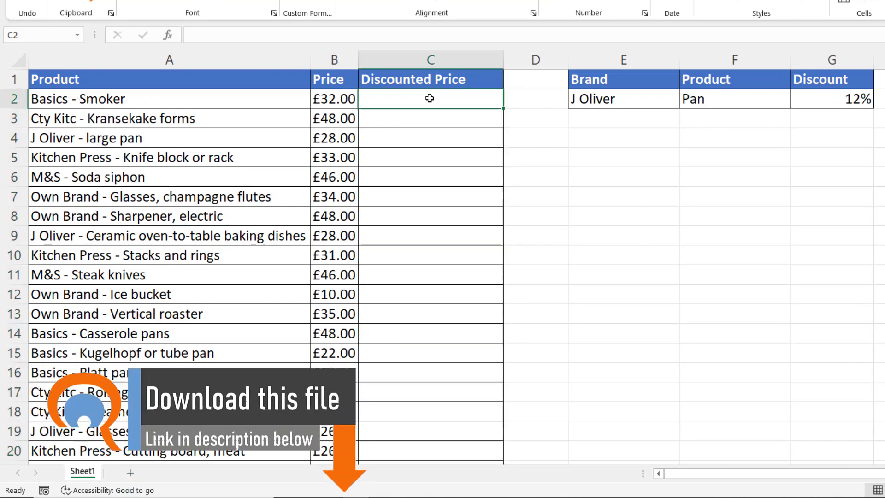
text(=se)
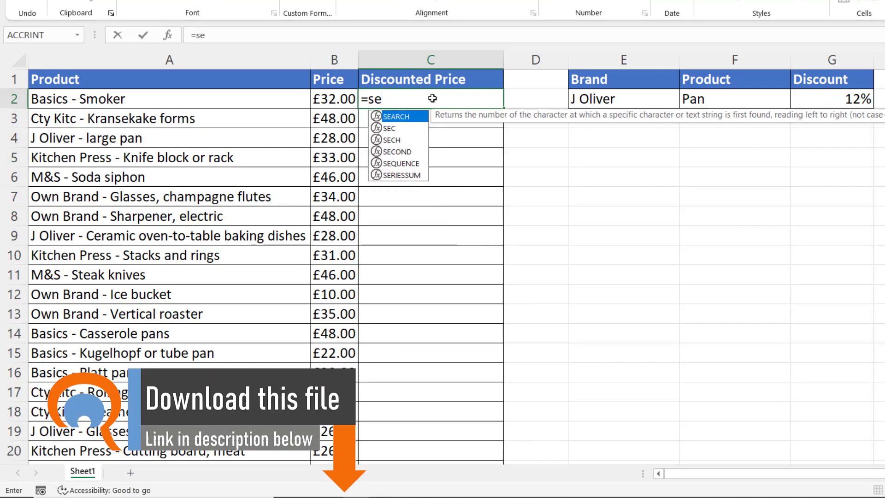
double_click(404, 118)
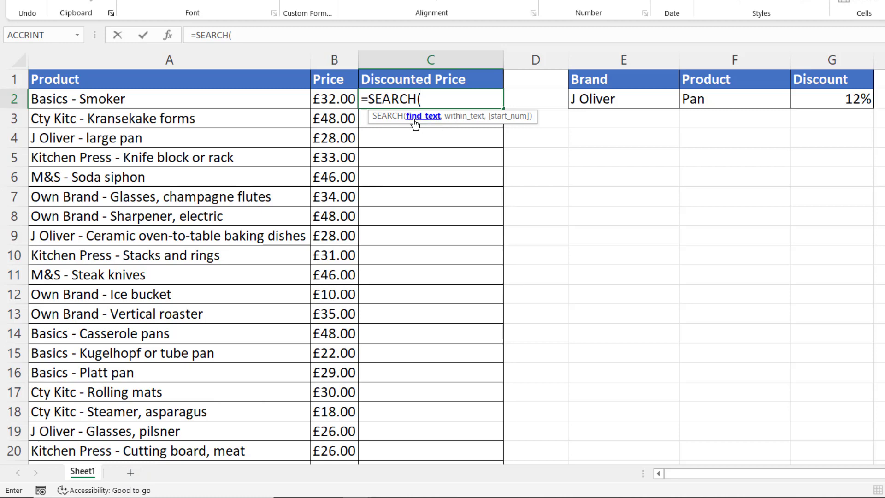
click(591, 98)
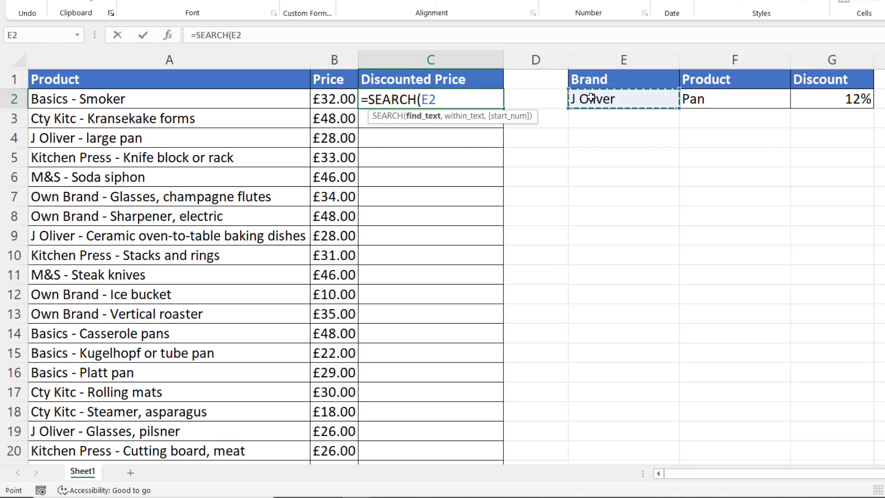
key(F4)
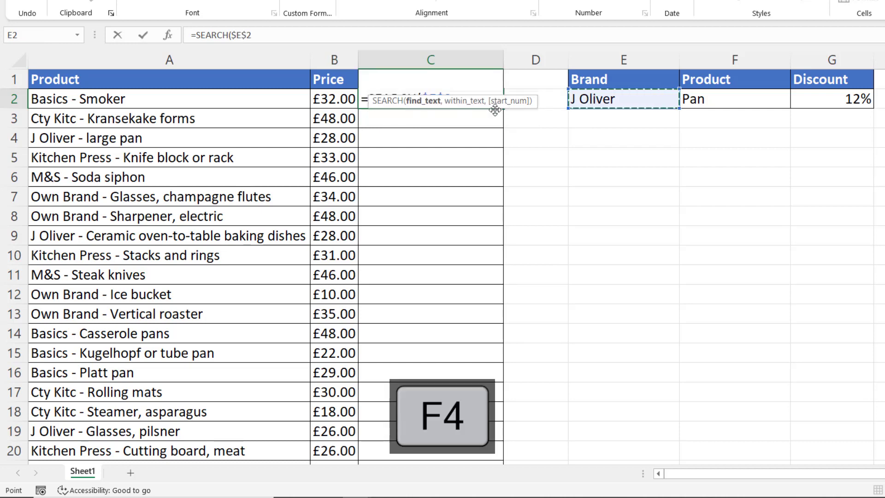
drag(496, 103, 496, 167)
text(,)
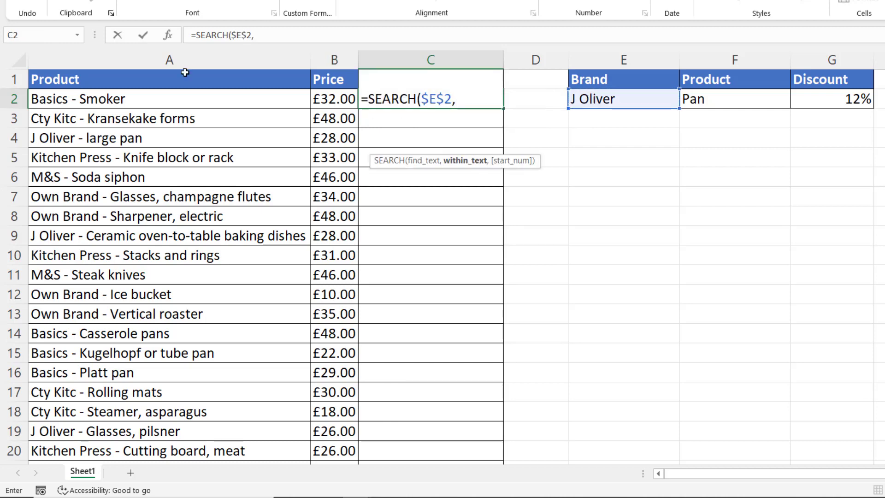
click(109, 98)
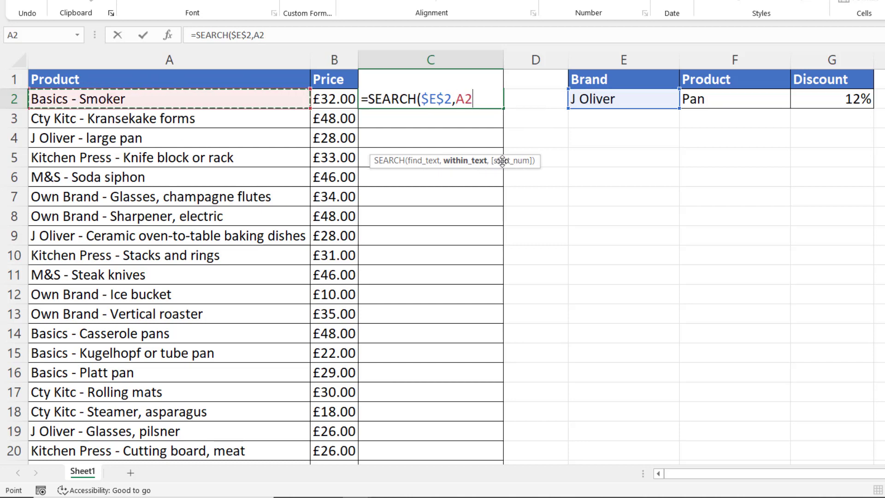
text())
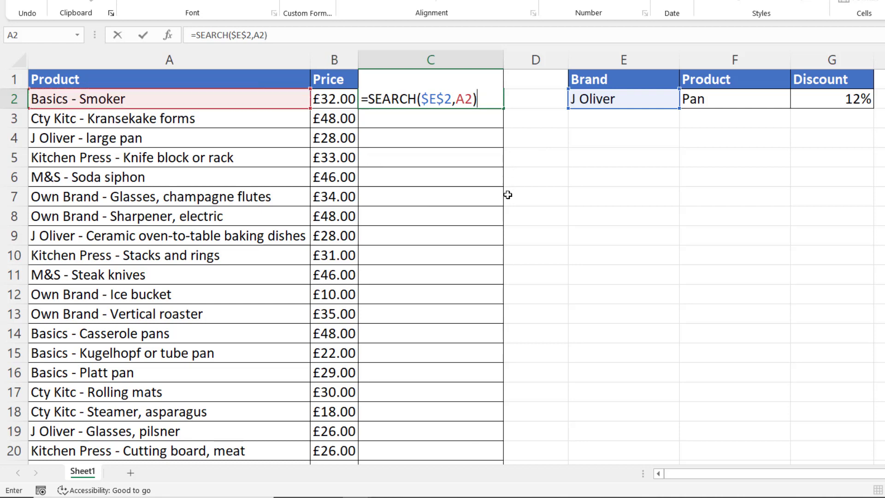
key(Return)
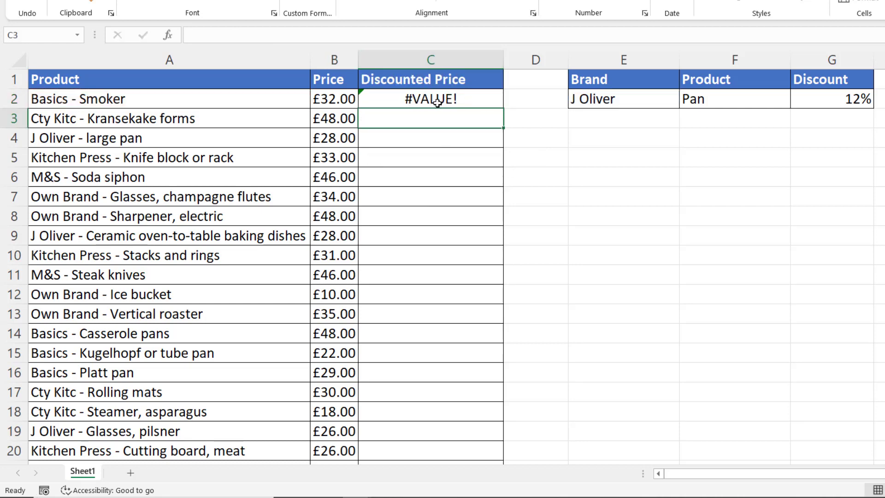
Step: Fill C2's SEARCH formula down column C, checking the copied formula in C4
click(441, 99)
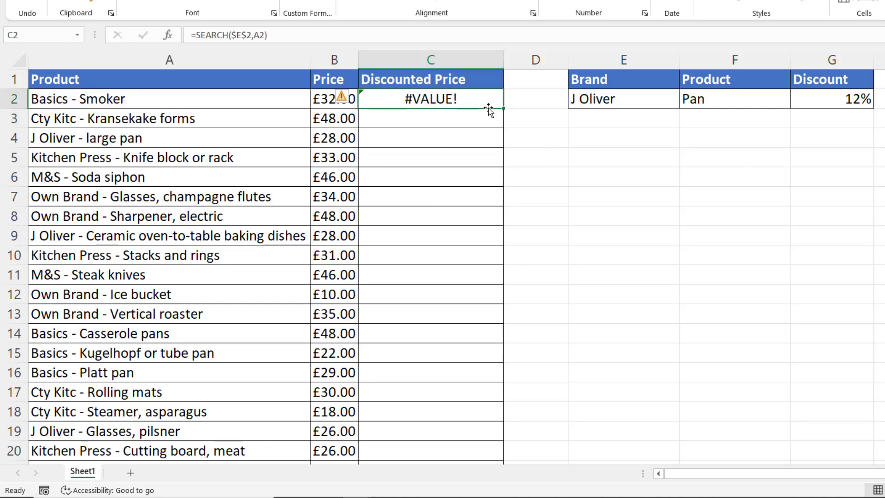
drag(503, 110, 503, 149)
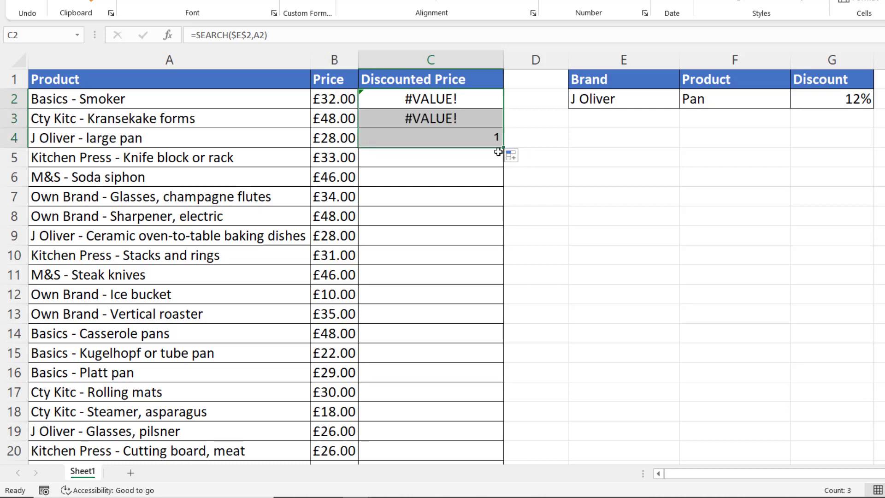
click(487, 144)
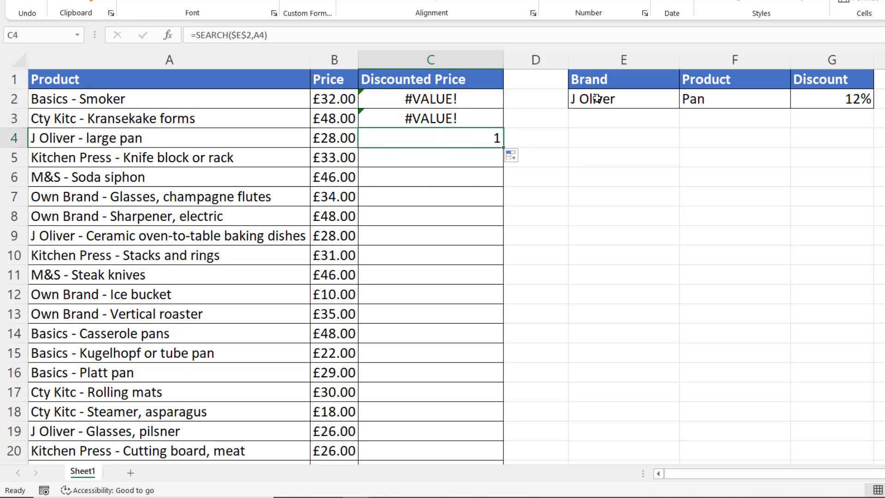
click(473, 102)
drag(504, 110, 504, 133)
double_click(504, 147)
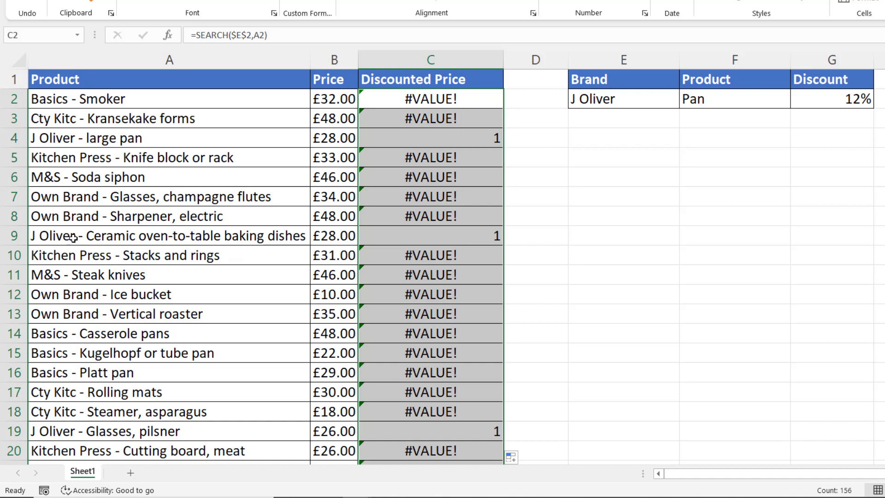
scroll(93, 258, down, 2)
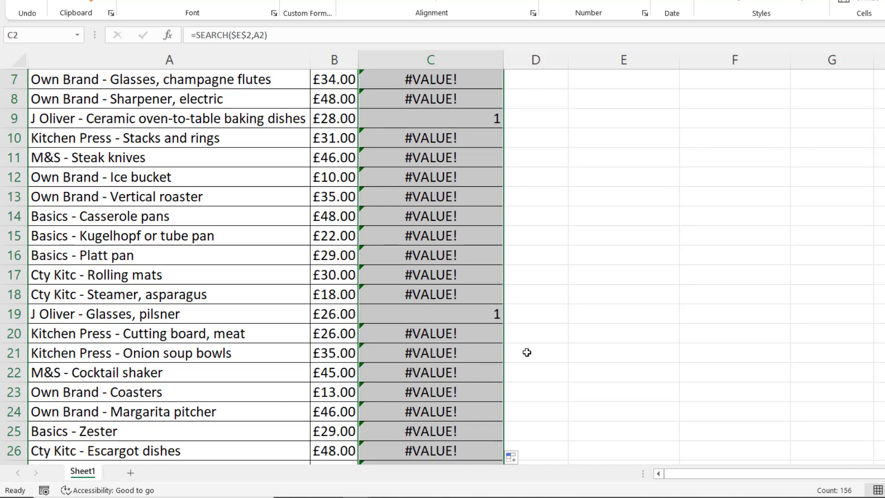
scroll(527, 352, up, 2)
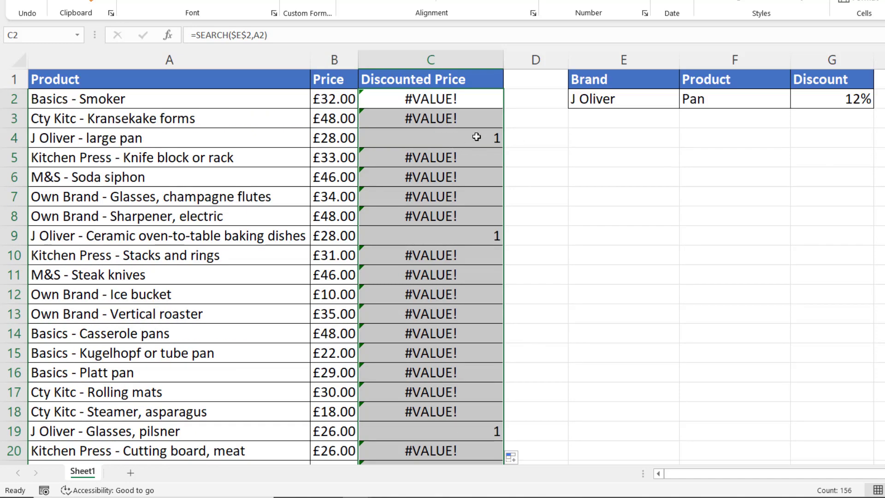
Step: Wrap C2's formula as =ISNUMBER(SEARCH($E$2,A2)) and fill it down column C
double_click(451, 100)
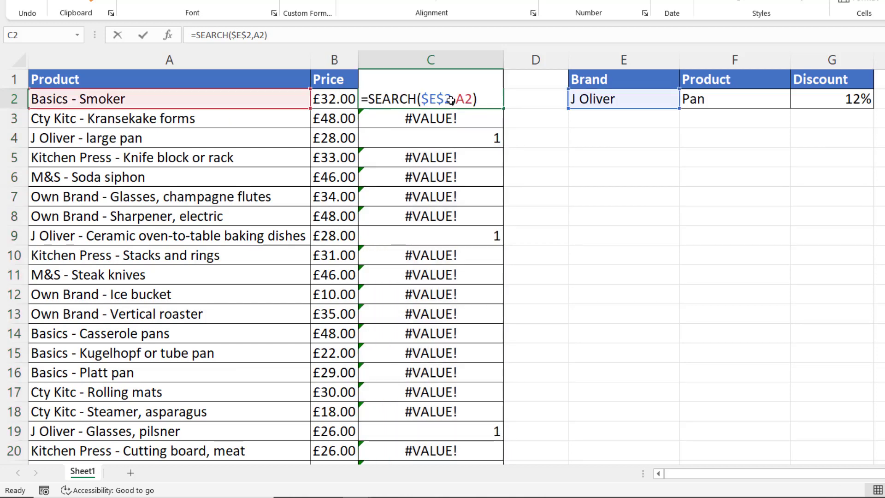
click(371, 95)
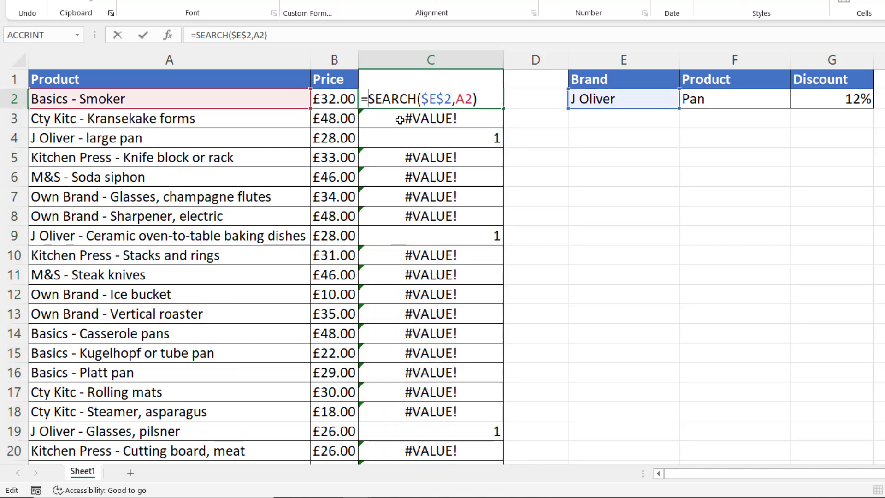
text(is)
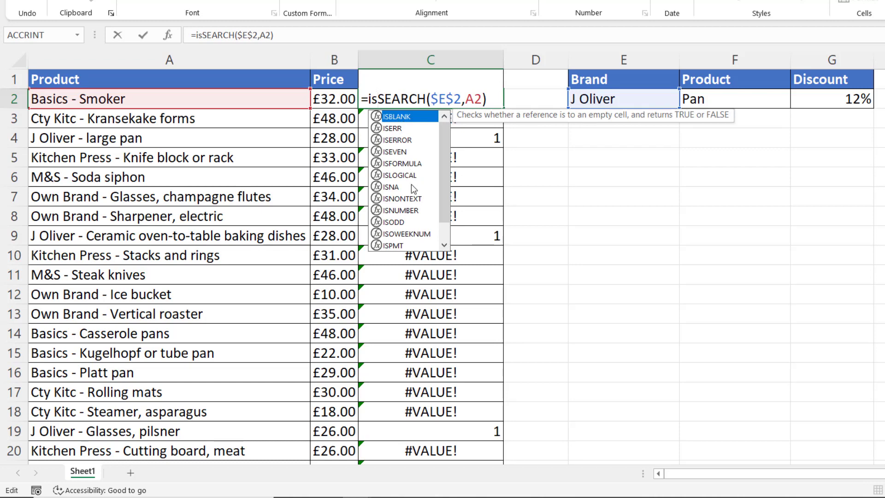
double_click(412, 213)
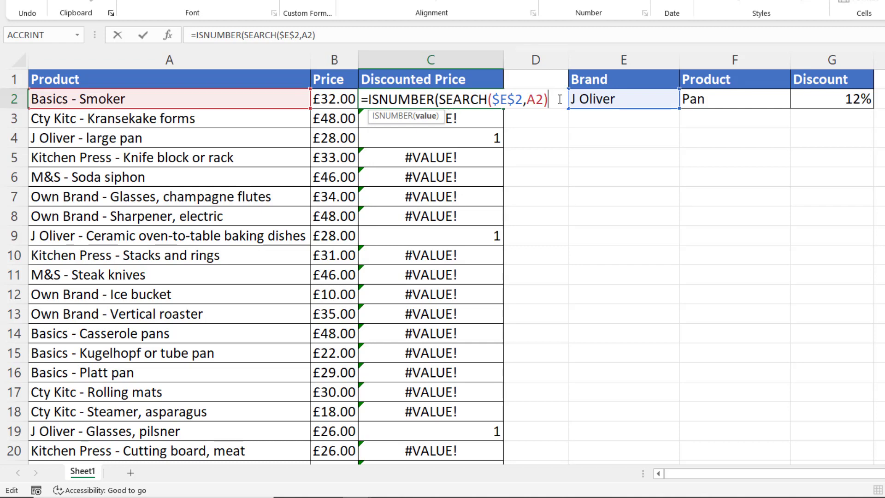
text())
key(Return)
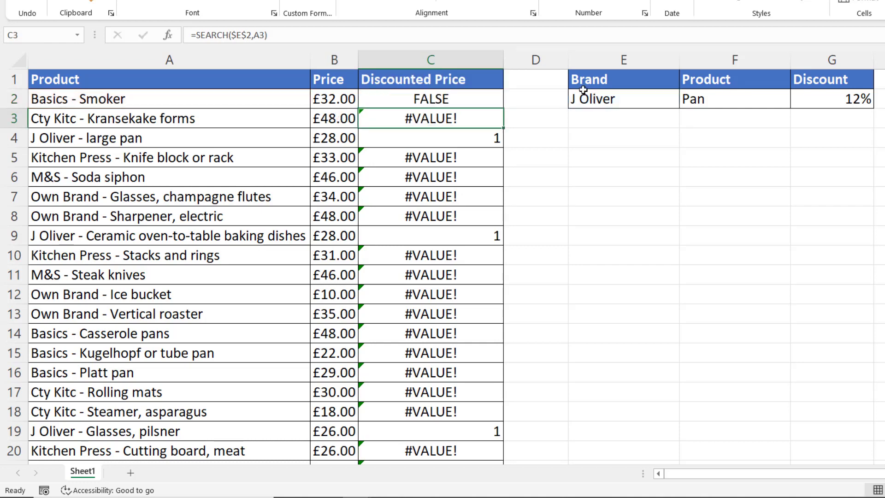
click(450, 99)
double_click(503, 109)
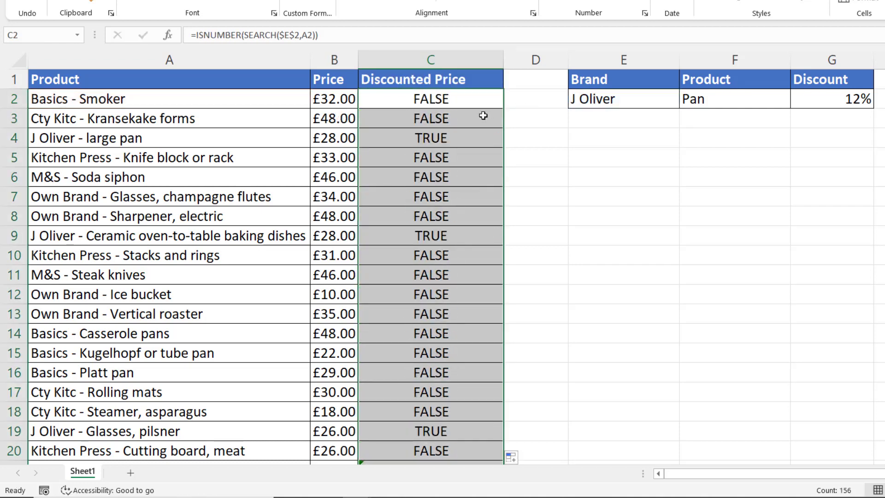
double_click(431, 98)
click(369, 98)
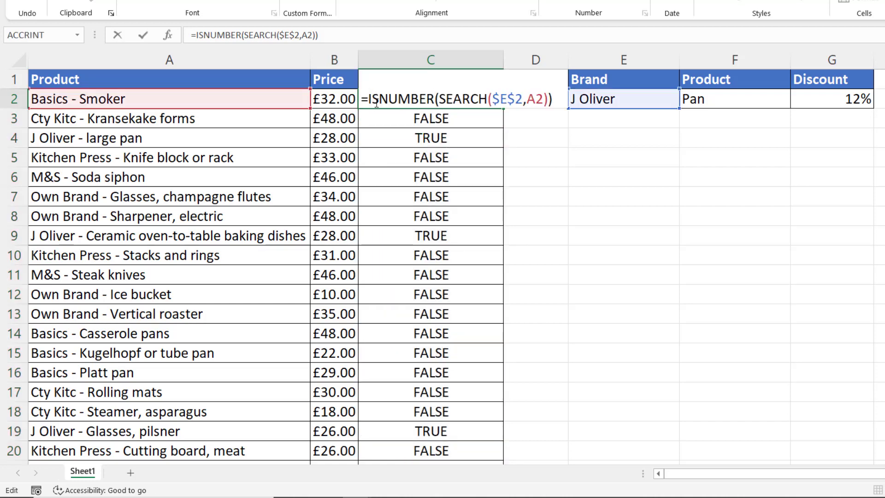
Step: Make C2 =IF(ISNUMBER(SEARCH($E$2,A2)),B2*(1-$G$2),B2) to apply G2's 12% discount
text(IF()
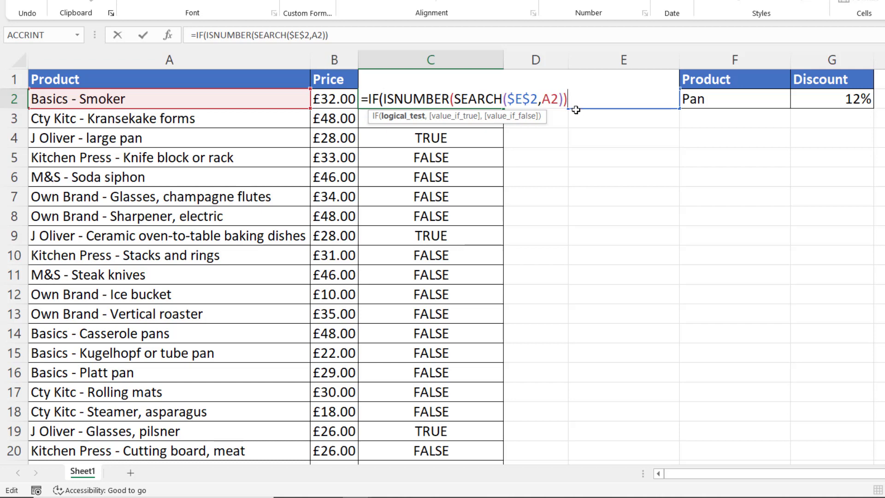
text(,)
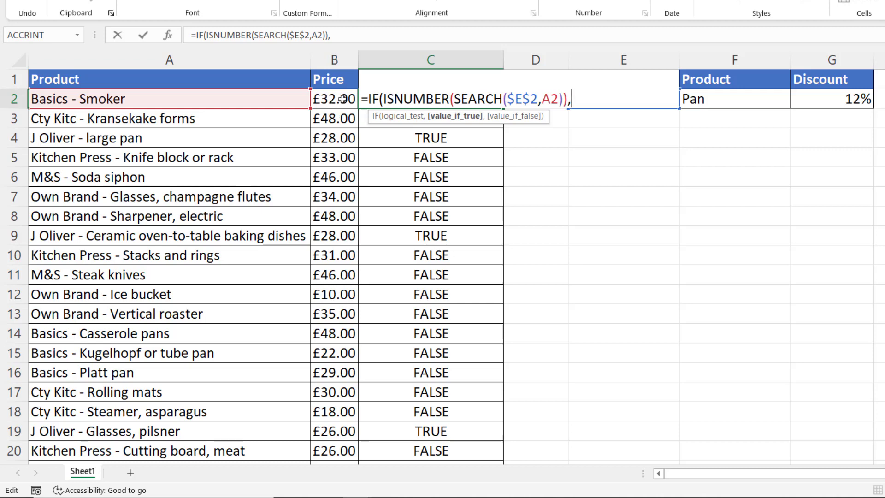
click(335, 99)
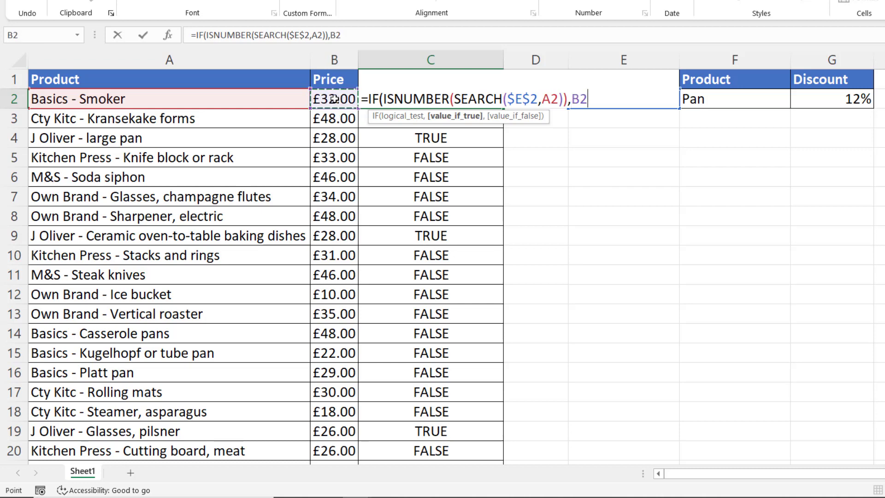
text(*)
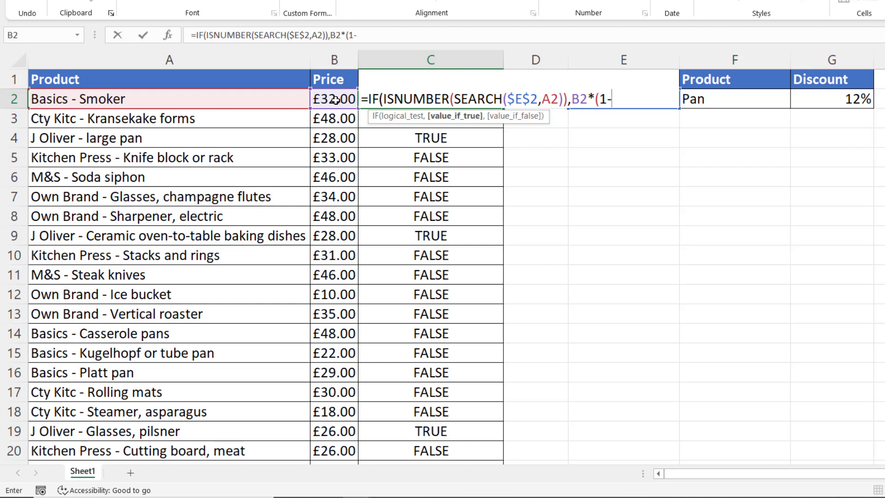
text((1-)
click(837, 100)
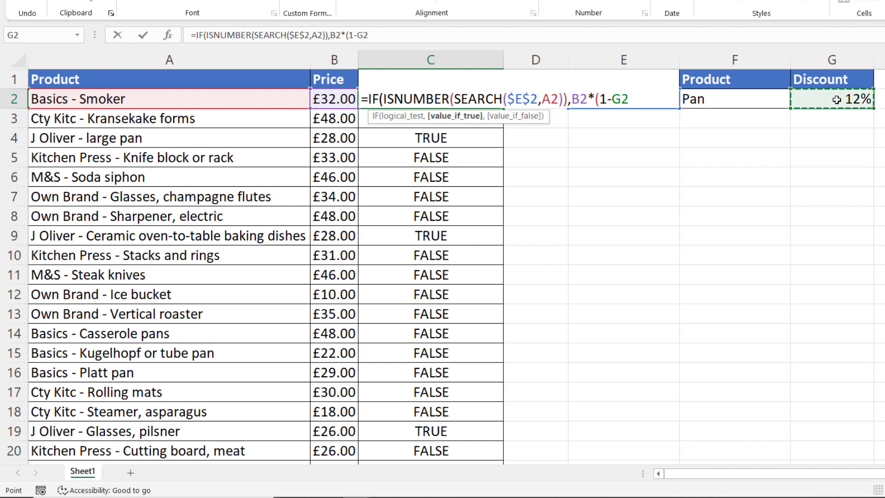
key(F4)
text())
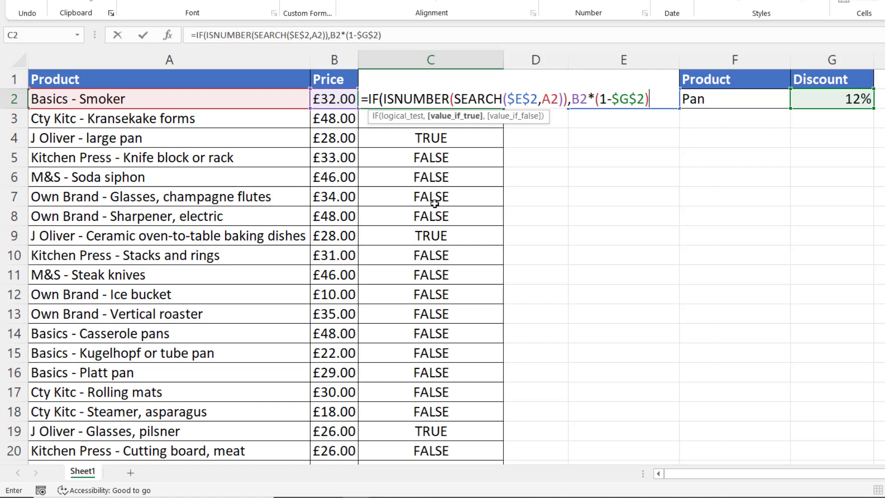
text(,)
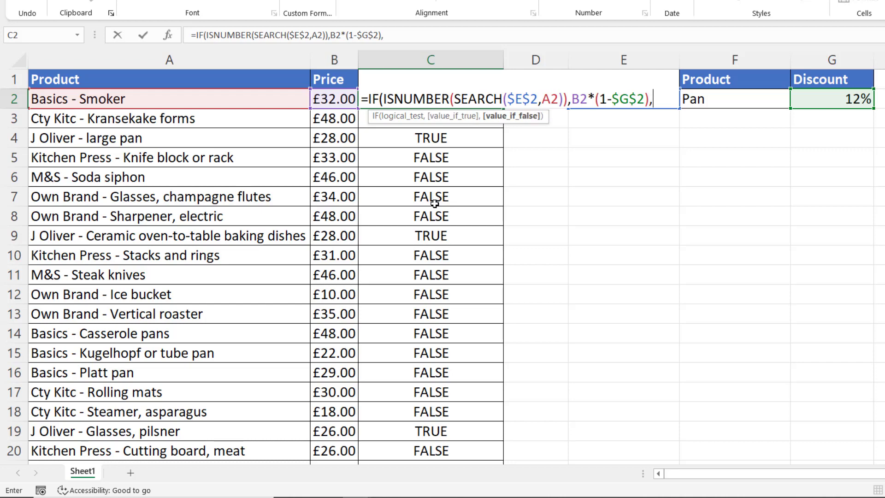
click(341, 97)
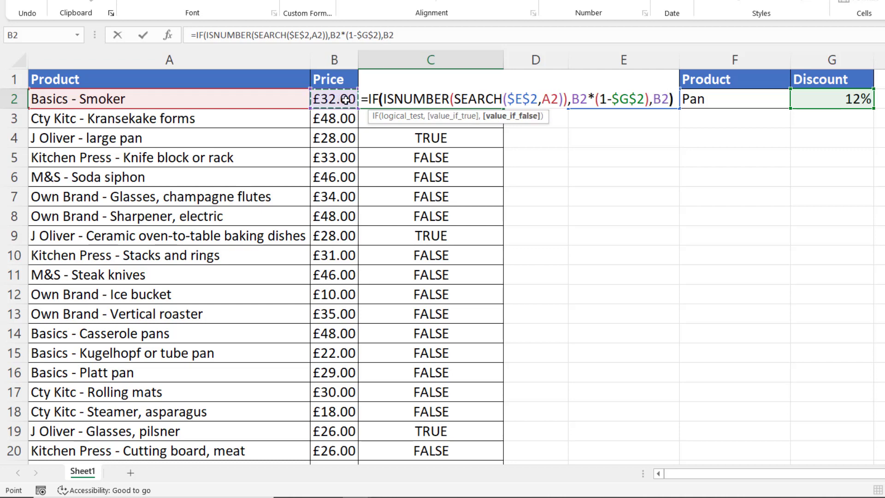
text())
key(Return)
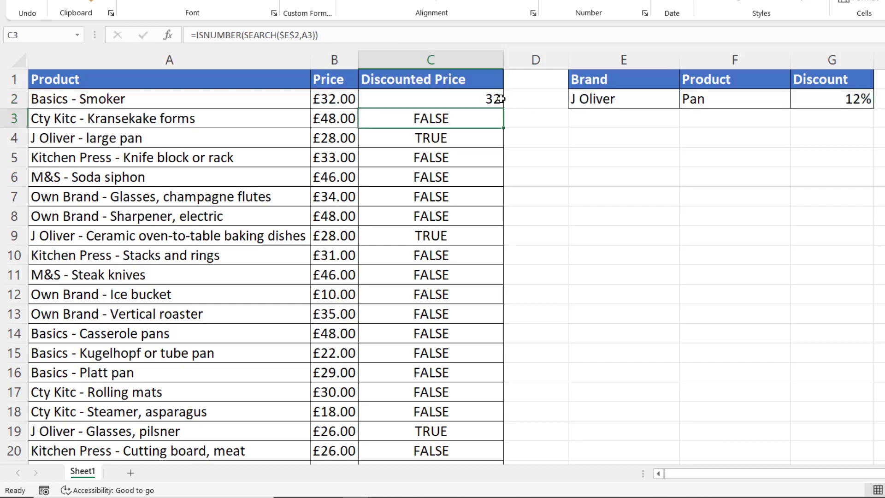
click(500, 98)
Step: Fill the IF discount formula down column C and format the results as Currency
double_click(503, 108)
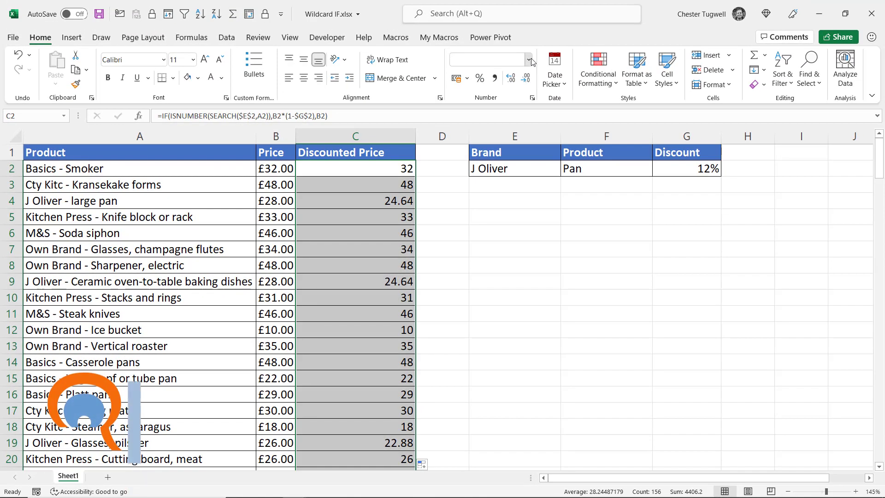
click(529, 60)
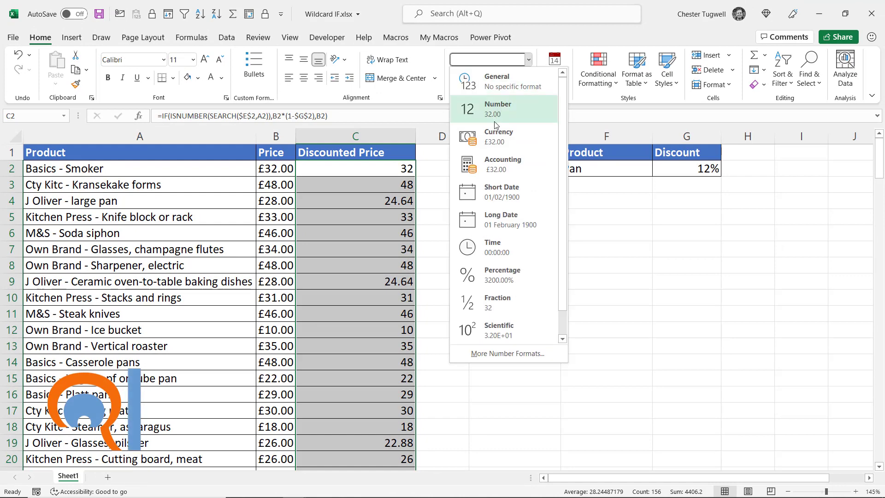
click(497, 137)
drag(205, 200, 376, 208)
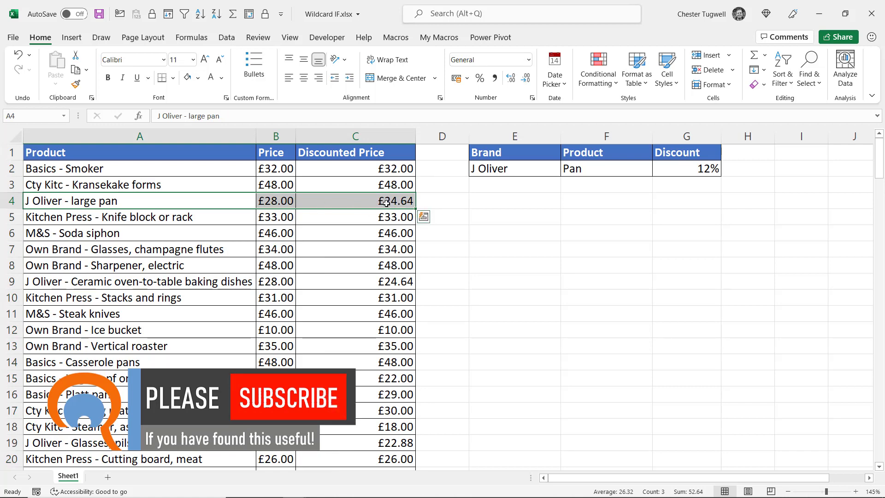
key(ctrl+z)
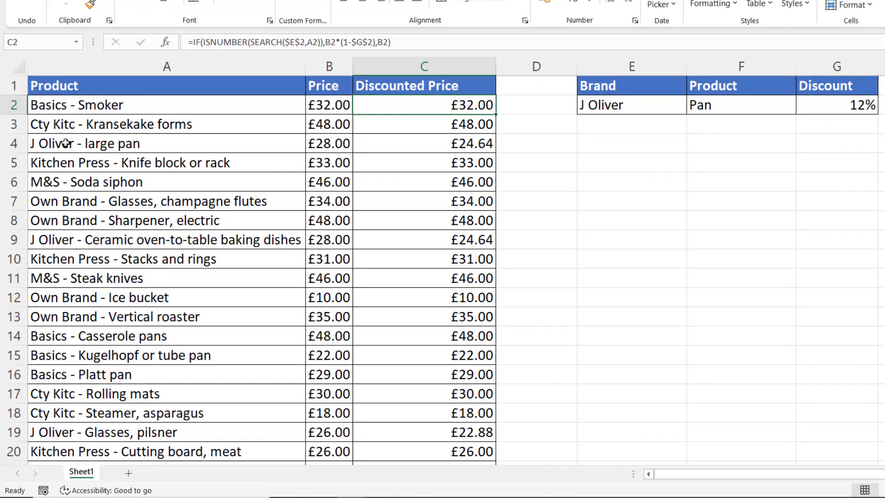
click(66, 143)
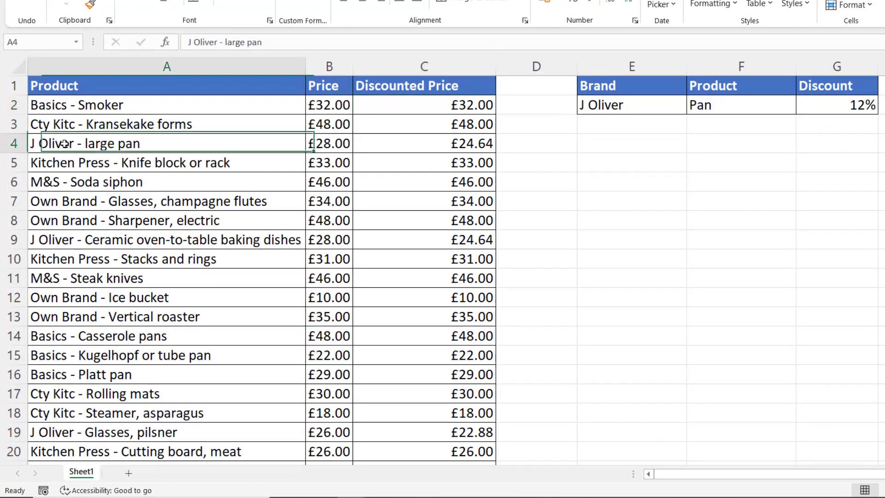
click(72, 240)
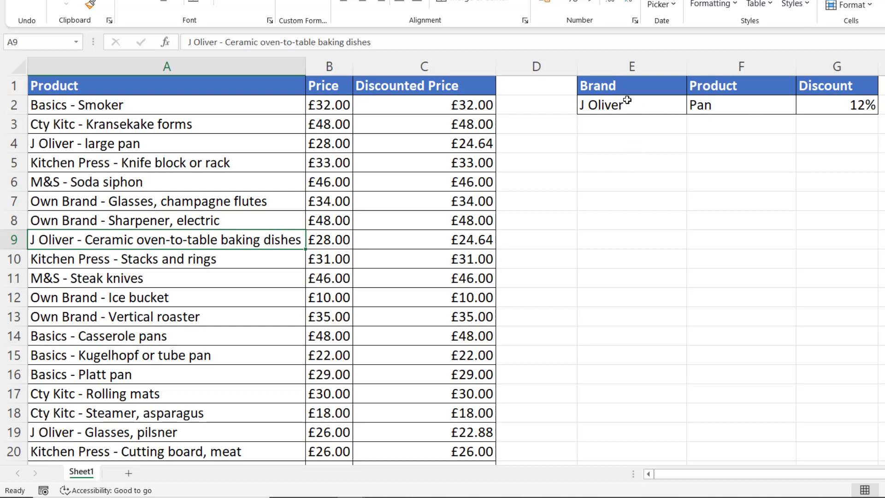
click(625, 85)
Step: Move the criteria table to E5:G6 and wrap C2's brand condition in AND
drag(625, 85, 832, 181)
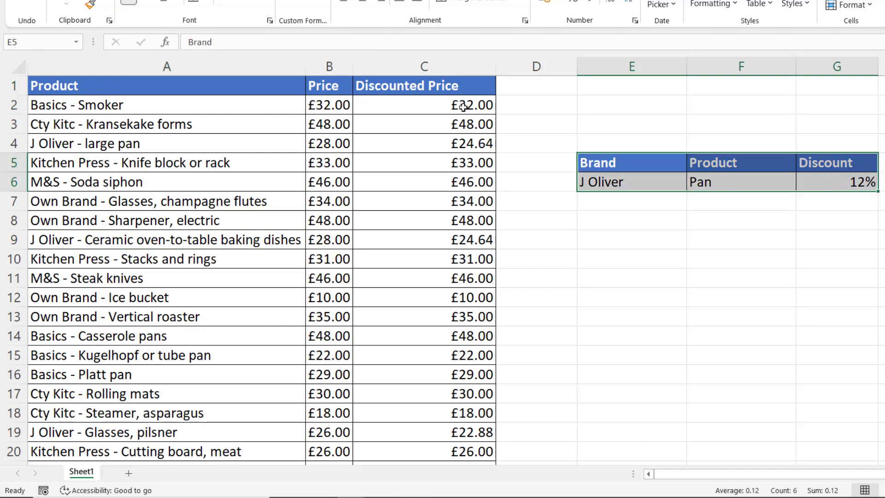
double_click(467, 105)
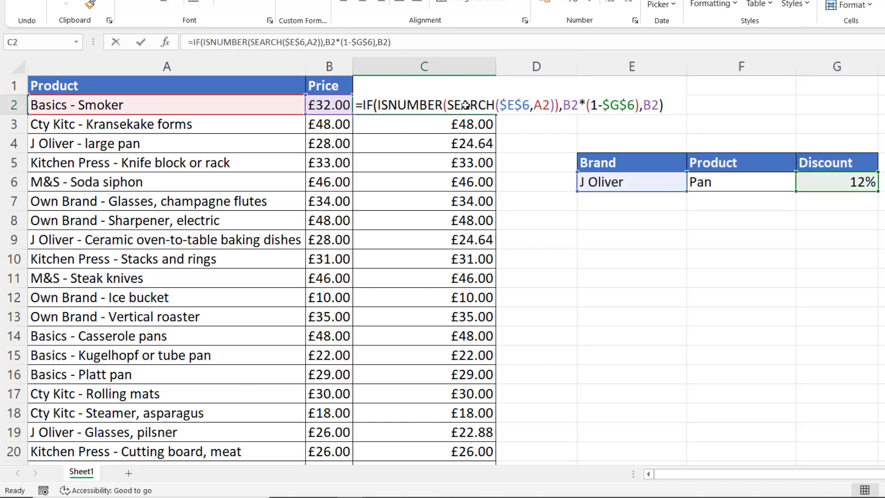
click(378, 105)
text(AND()
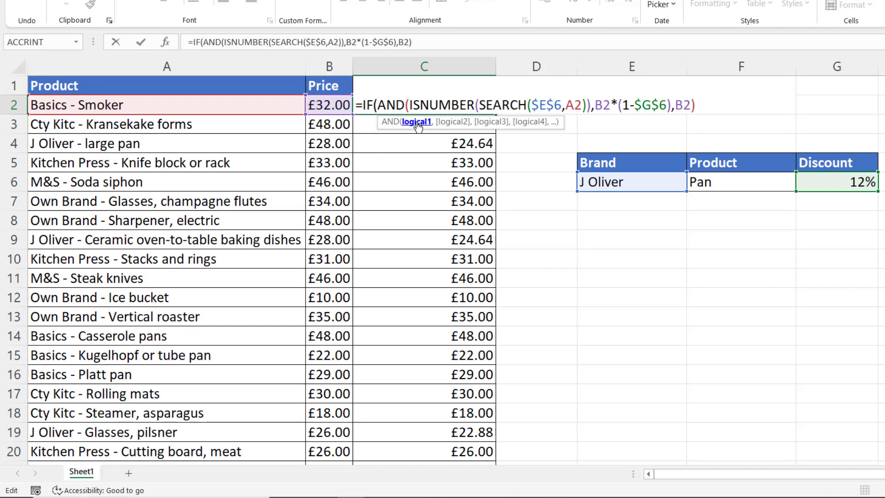
click(418, 125)
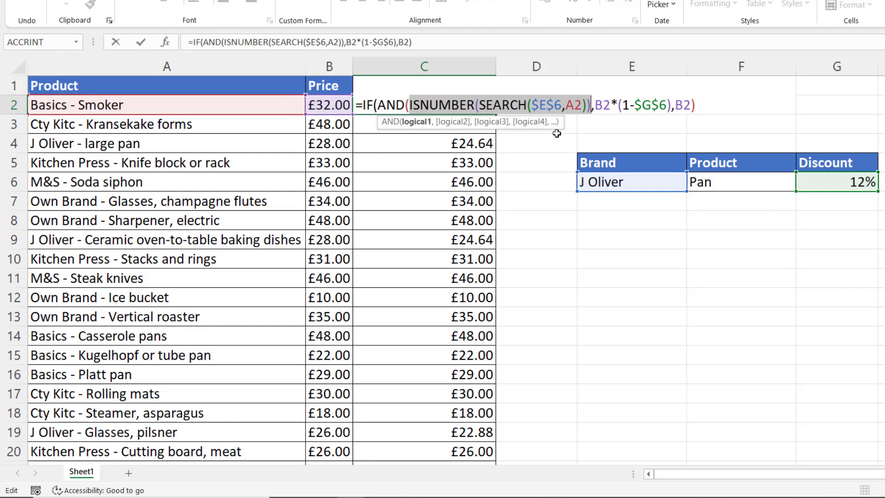
click(591, 107)
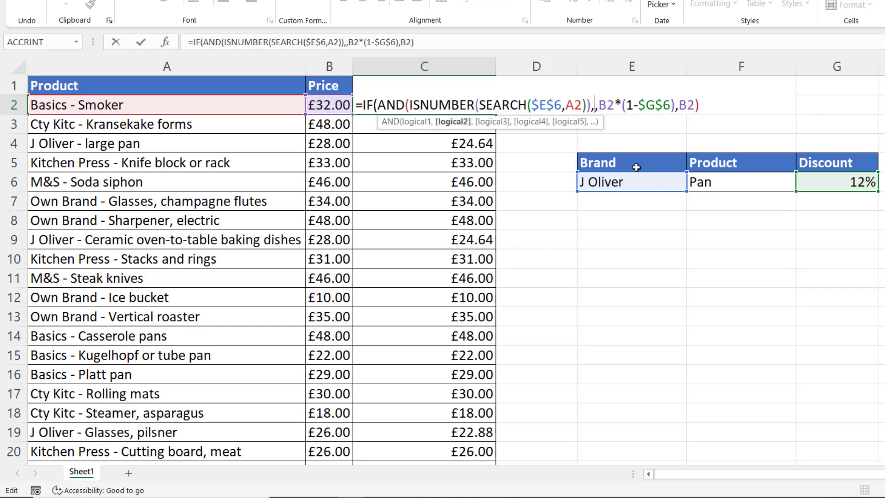
Step: Add ISNUMBER(SEARCH($F$6,A2)) as the second AND condition in C2's formula
text(is)
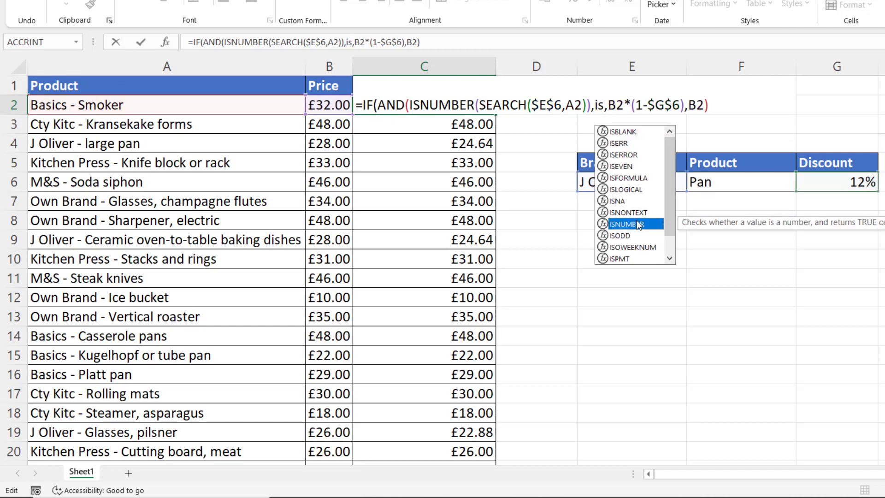
double_click(640, 222)
text(search)
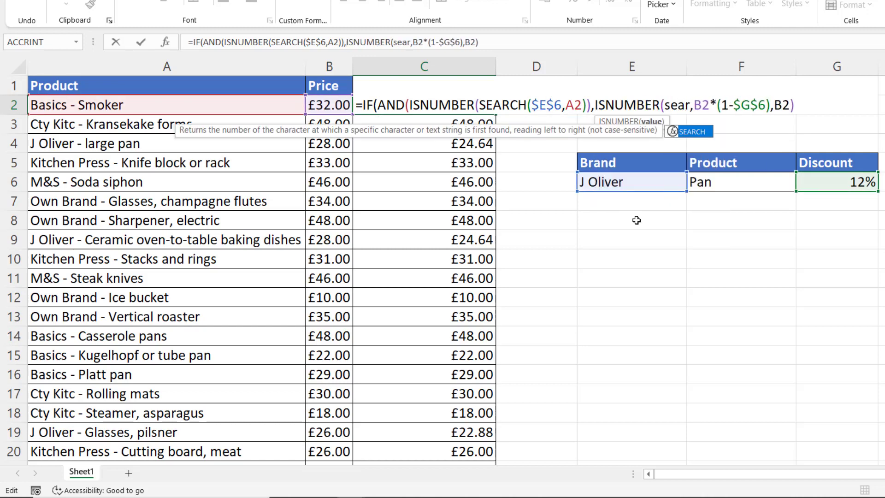
text(()
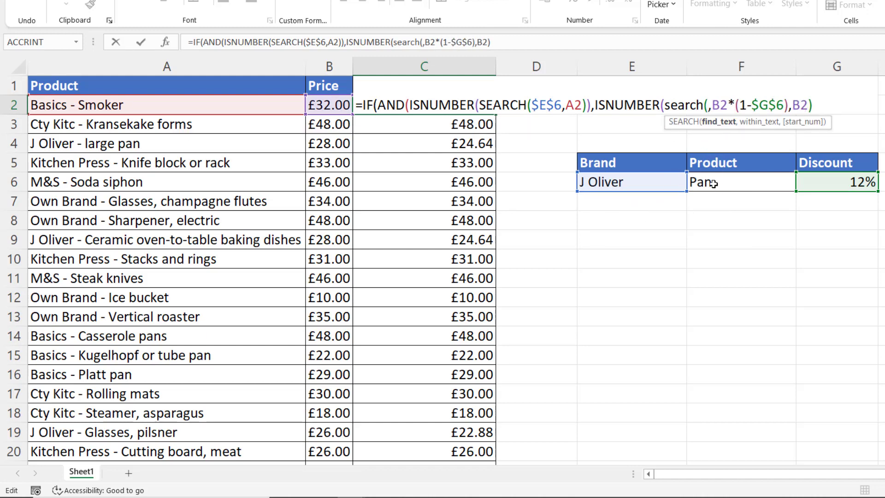
click(728, 185)
click(728, 185)
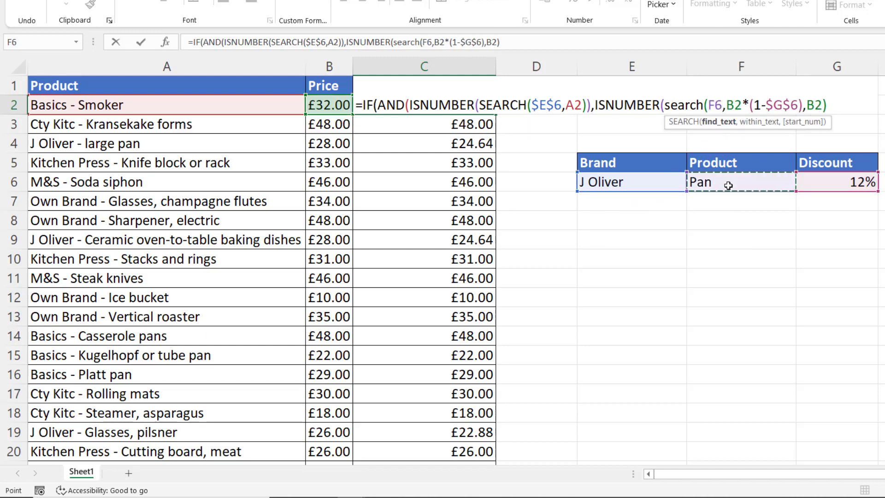
key(F4)
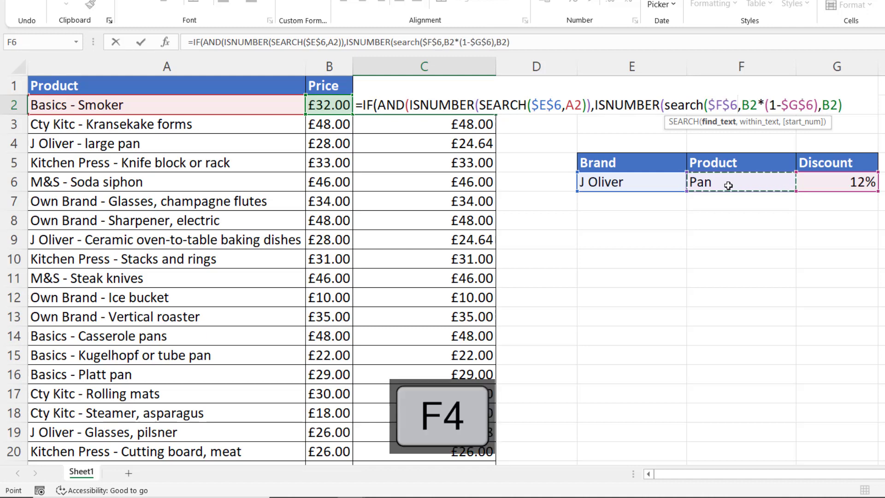
text(,)
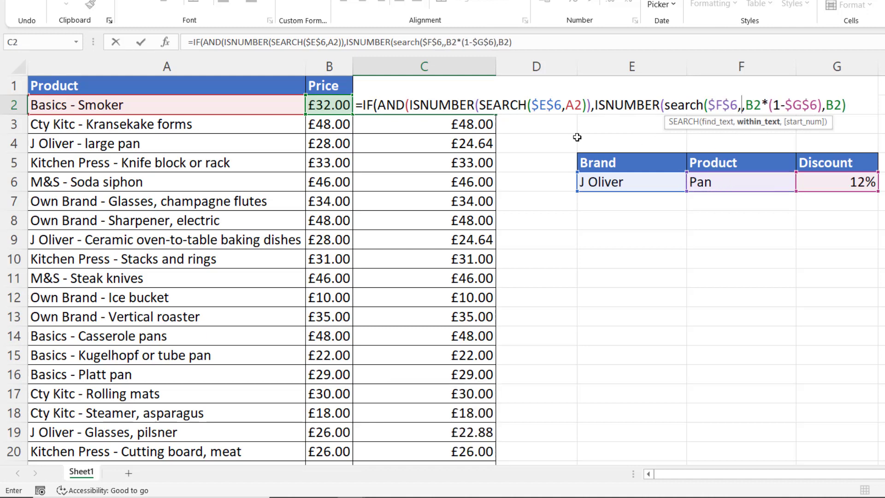
click(159, 105)
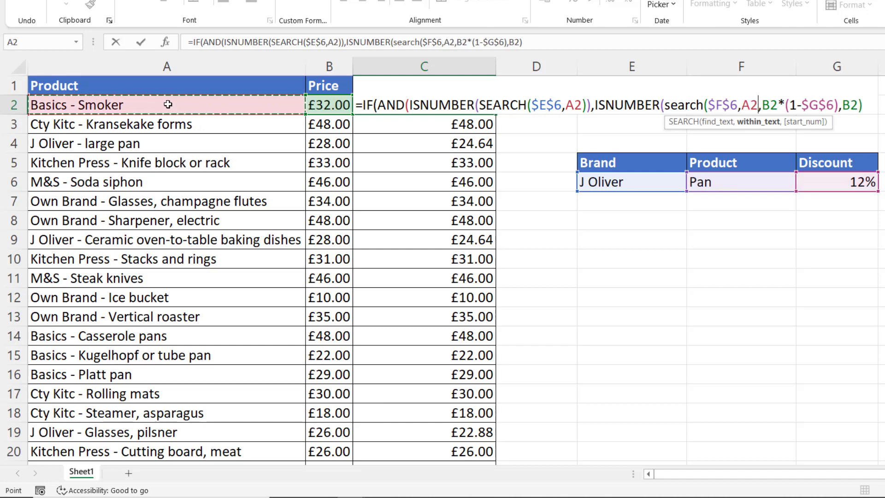
text())
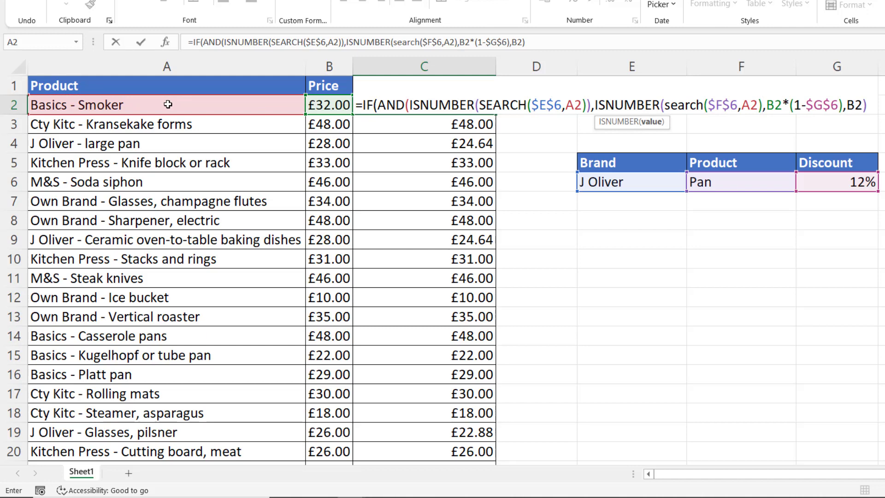
text())
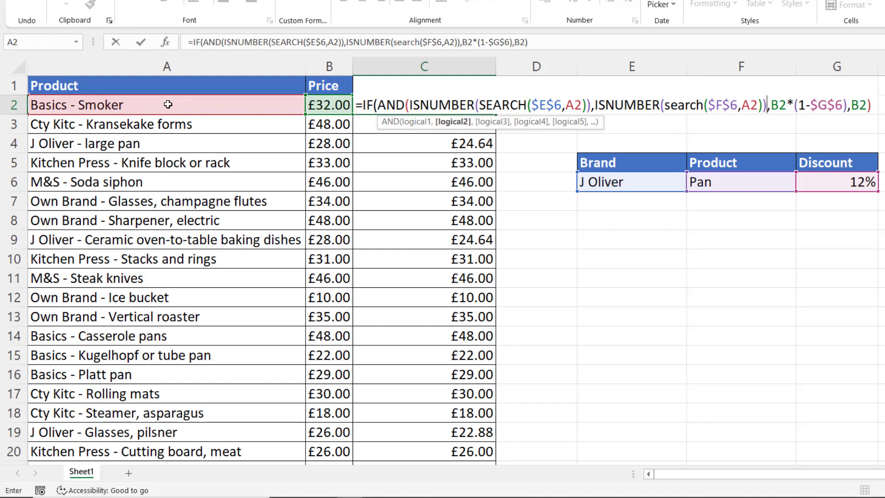
text())
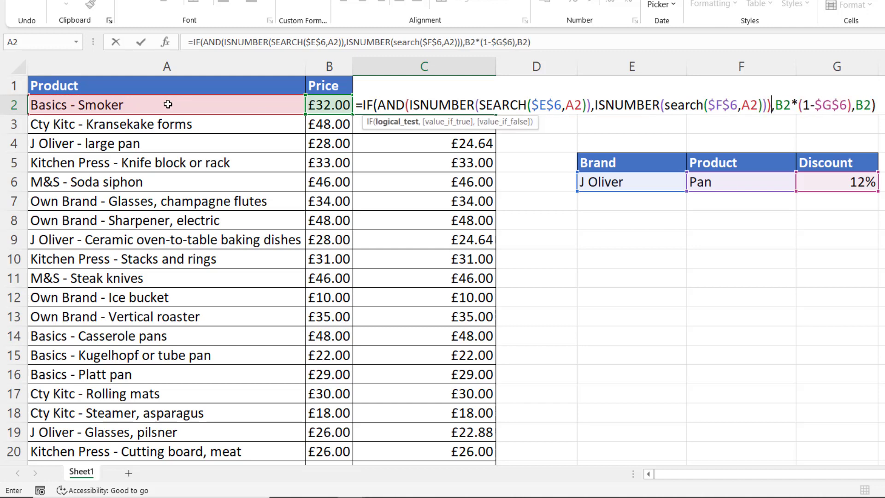
click(392, 122)
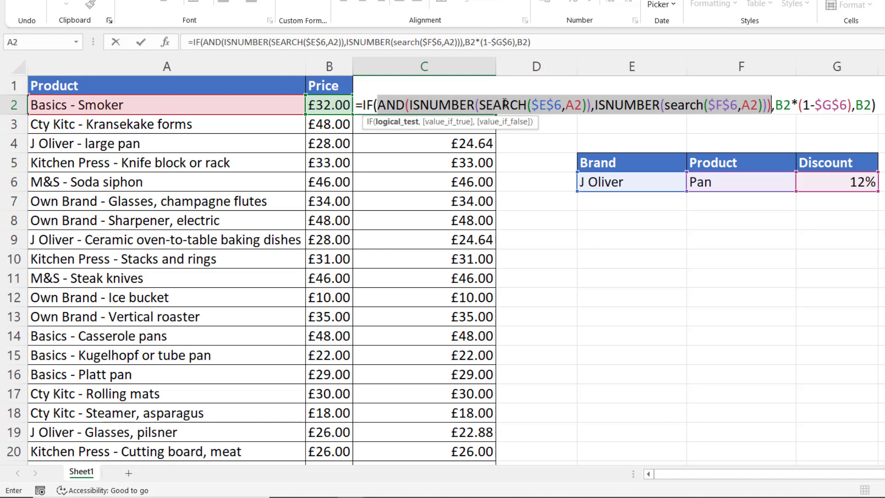
key(Return)
click(488, 106)
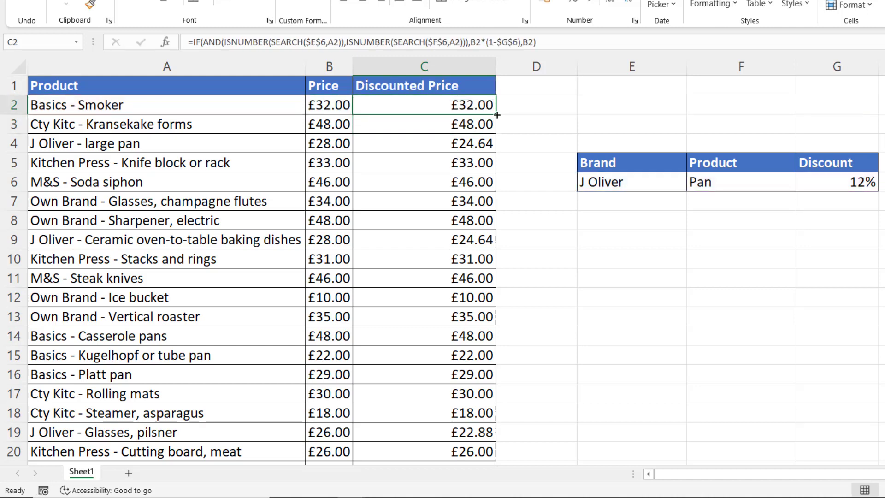
Step: Fill the two-condition formula down to C20, checking C4 (£24.64) and baking dishes in C9 (£28.00)
double_click(497, 115)
click(479, 144)
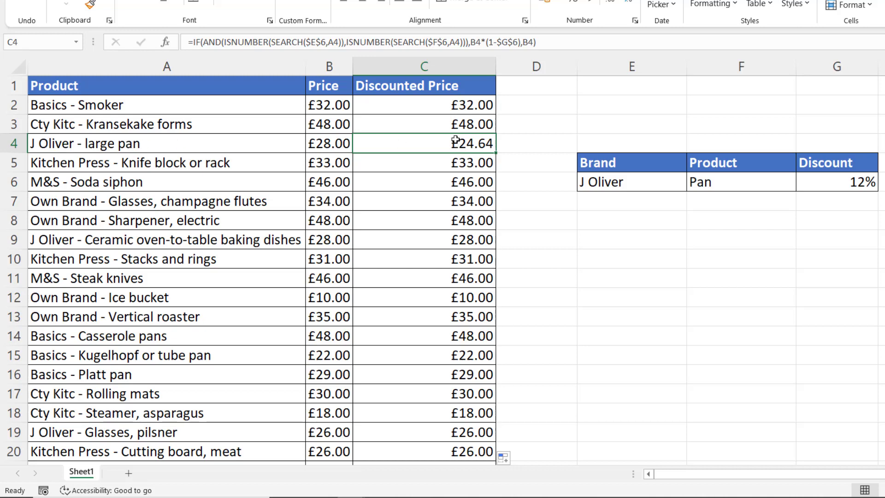
click(203, 238)
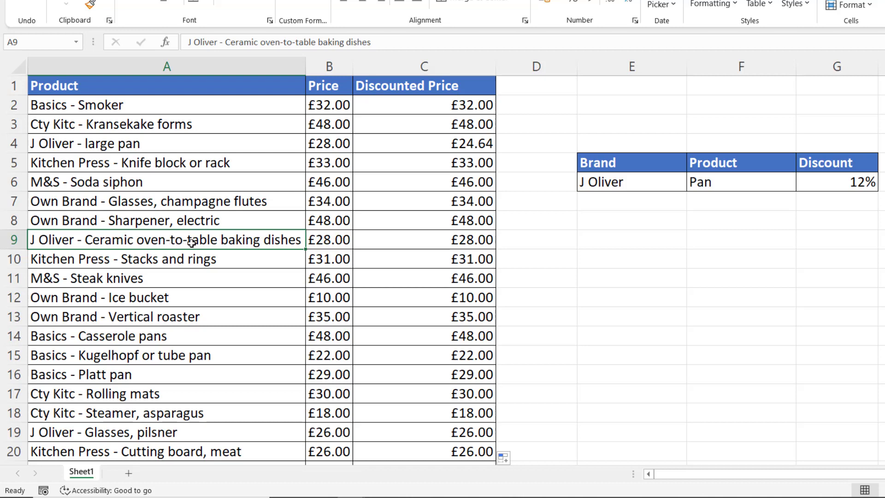
click(463, 239)
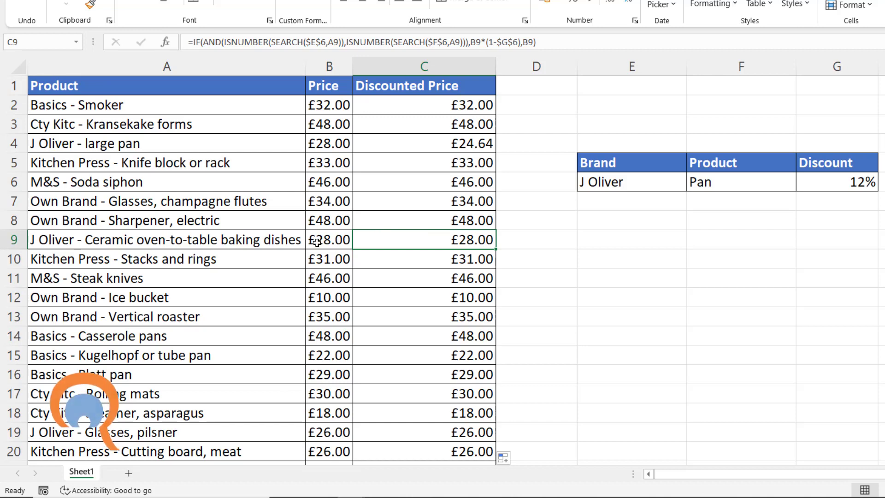
Step: Move the J Oliver / Pan / 12% criteria table from E5:G6 back to E1:G2
drag(660, 159, 813, 96)
click(617, 197)
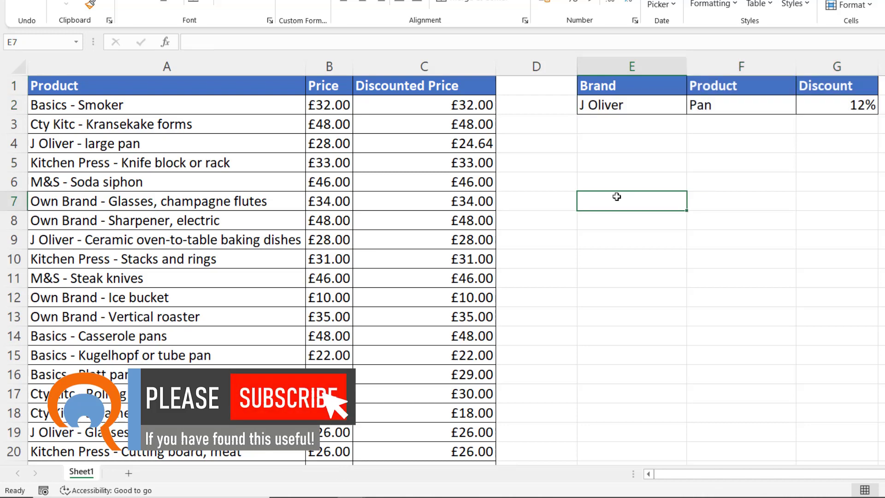